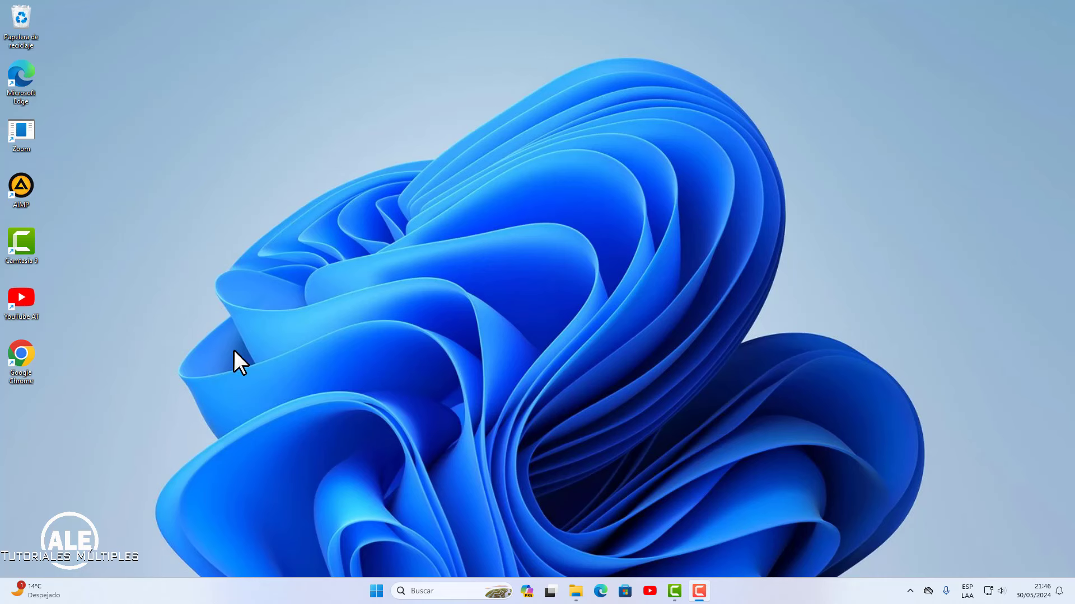
Step: Open Google Chrome in a maximized window, search Google for "microsoft" and open Microsoft's official website from the results
double_click(23, 353)
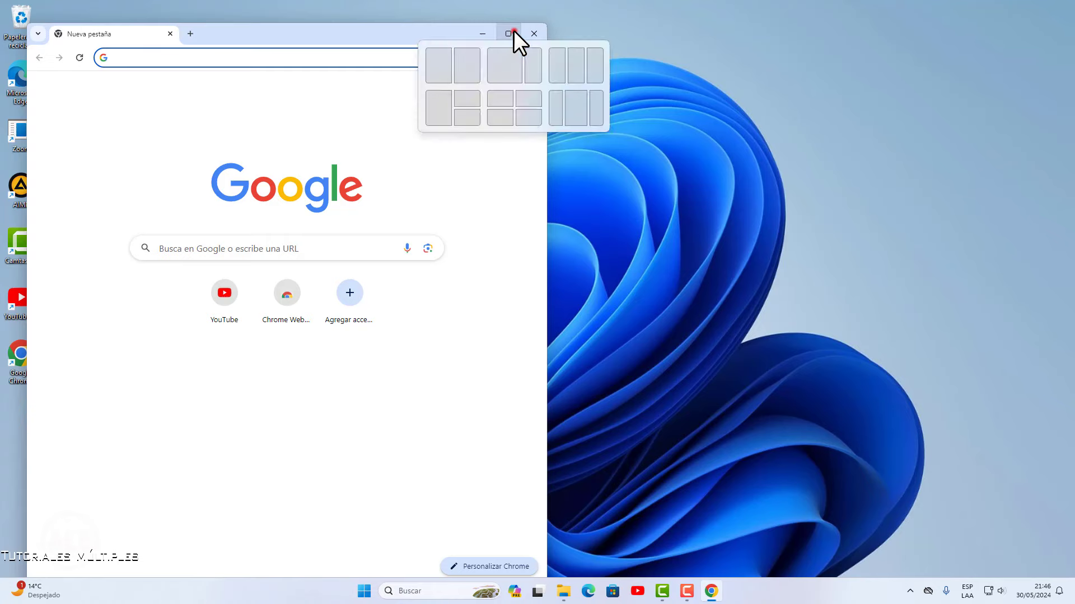
left_click(512, 31)
left_click(483, 224)
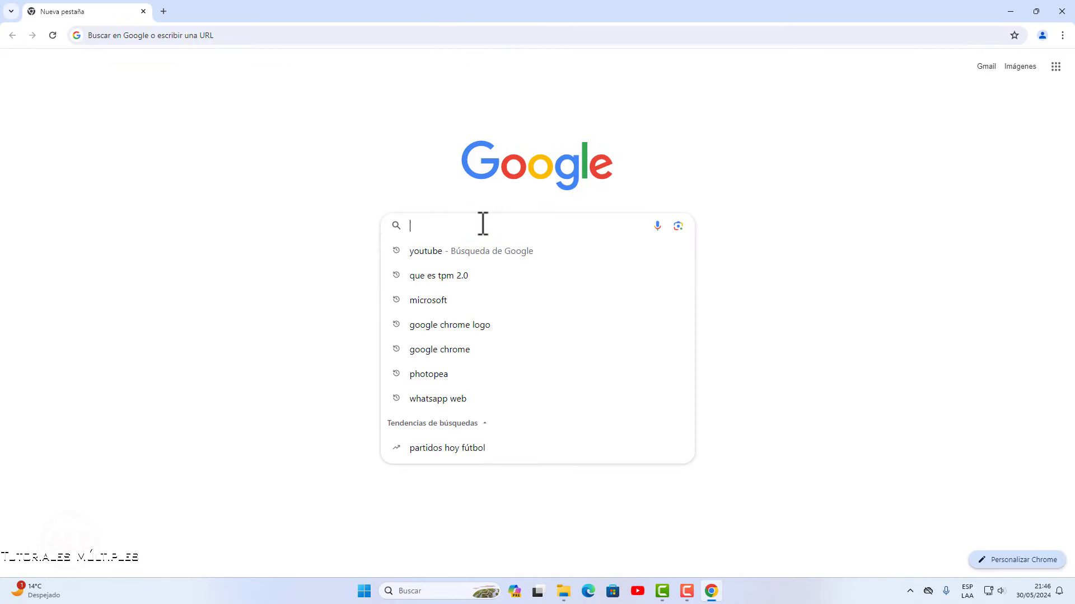
type("microsoft")
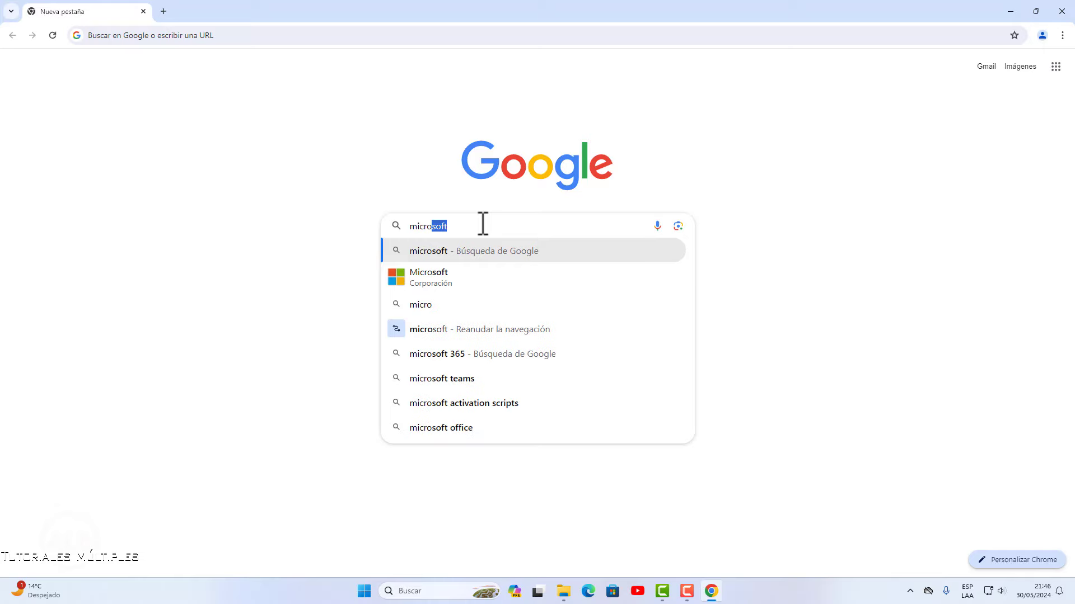
key("Return")
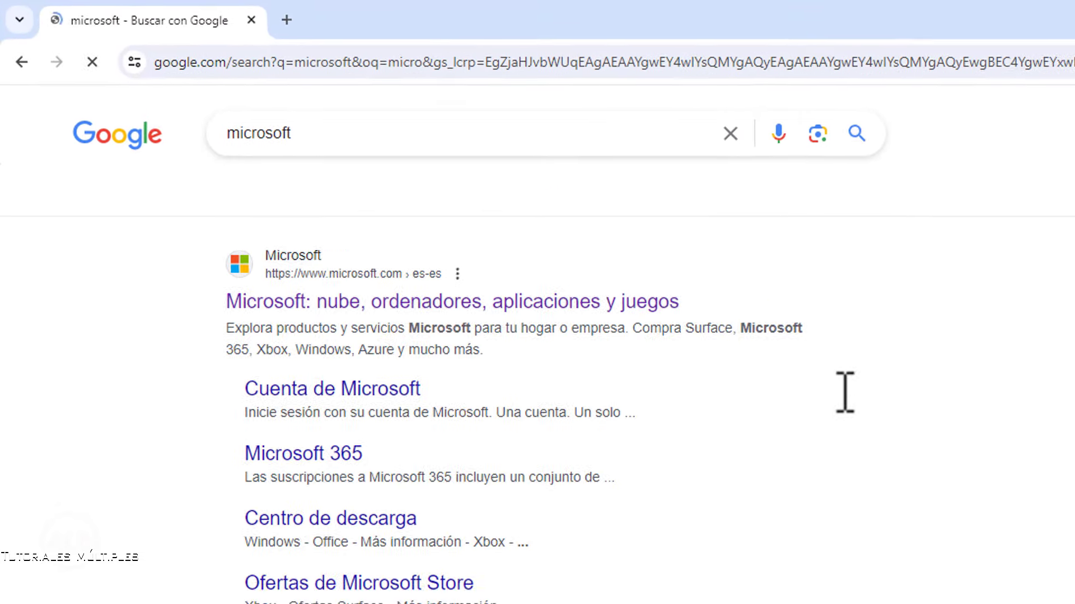
left_click(297, 268)
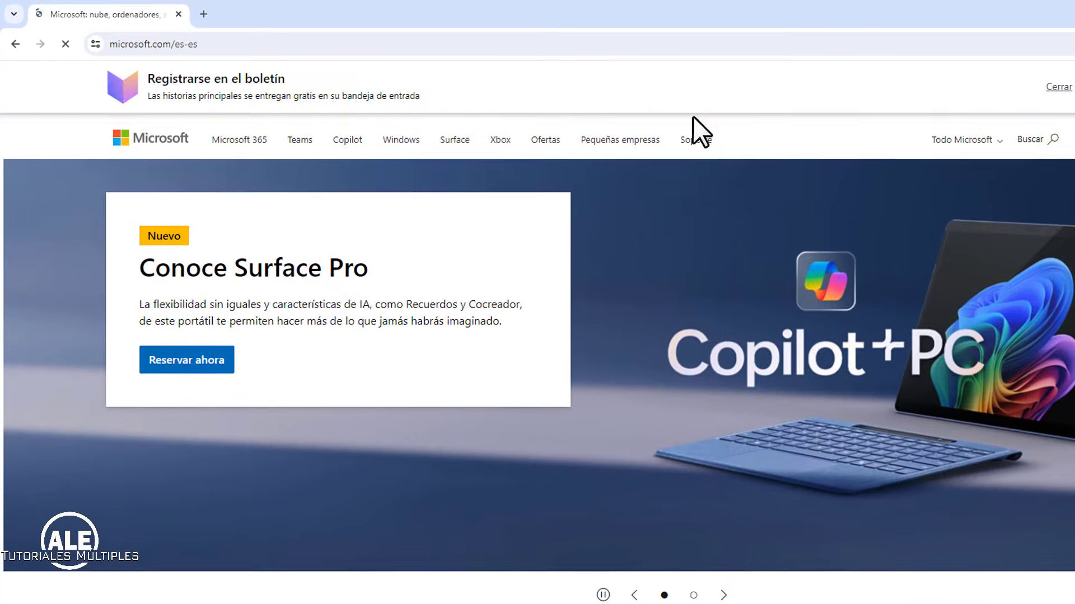
Step: Go to Microsoft's support site and search it for "comprobar estado de pc"
left_click(698, 140)
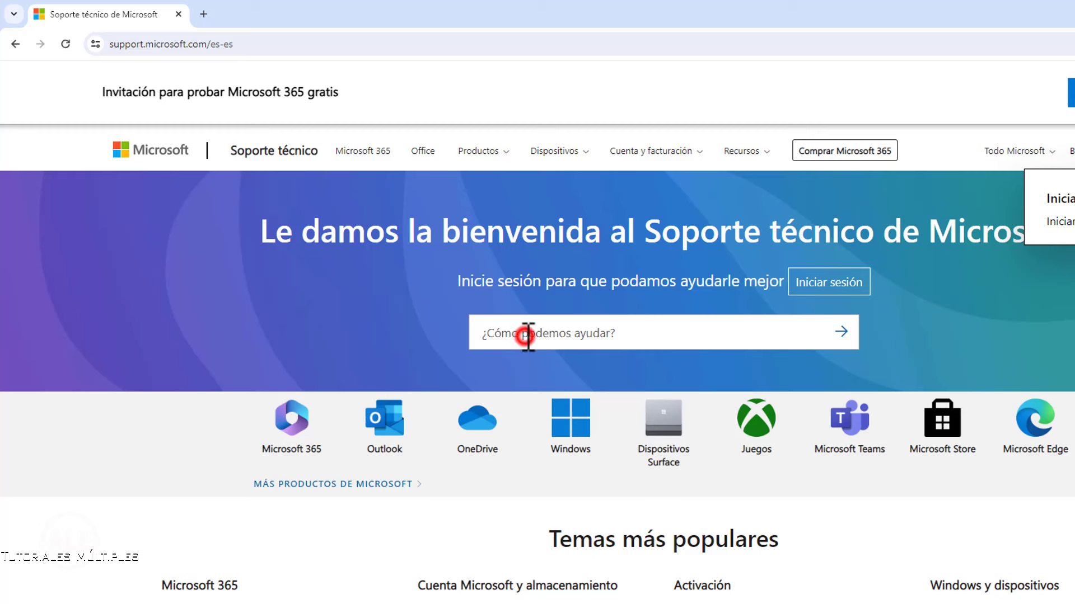
left_click(528, 336)
type("comprob")
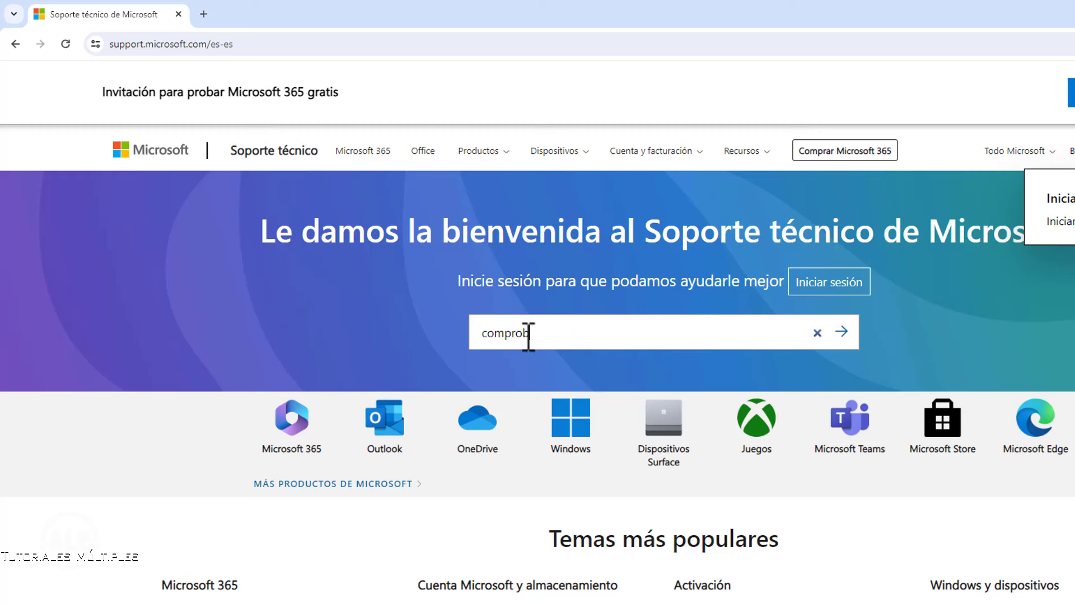
type("ar estado de pc")
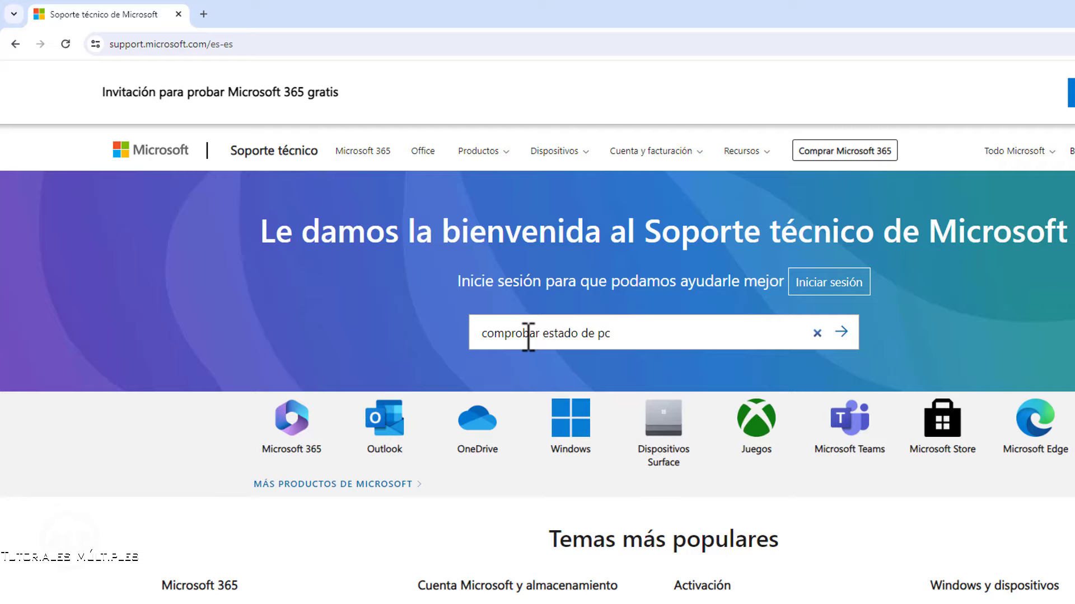
key("Return")
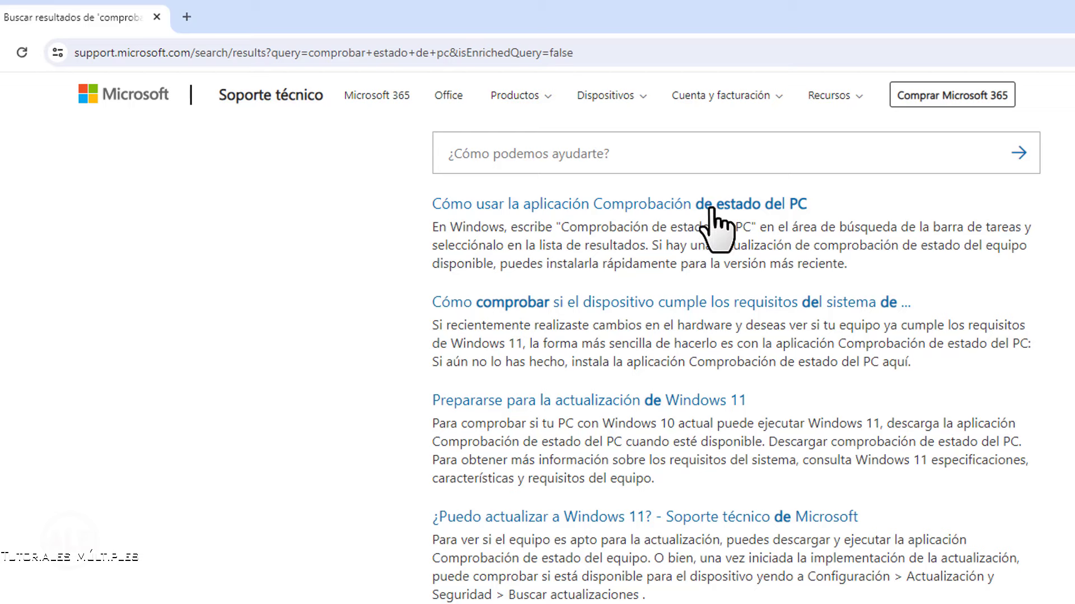
Step: Open the article "Cómo usar la aplicación Comprobación de estado del PC" and download the installer through its aka.ms/GetPCHealthCheckApp link
left_click(692, 206)
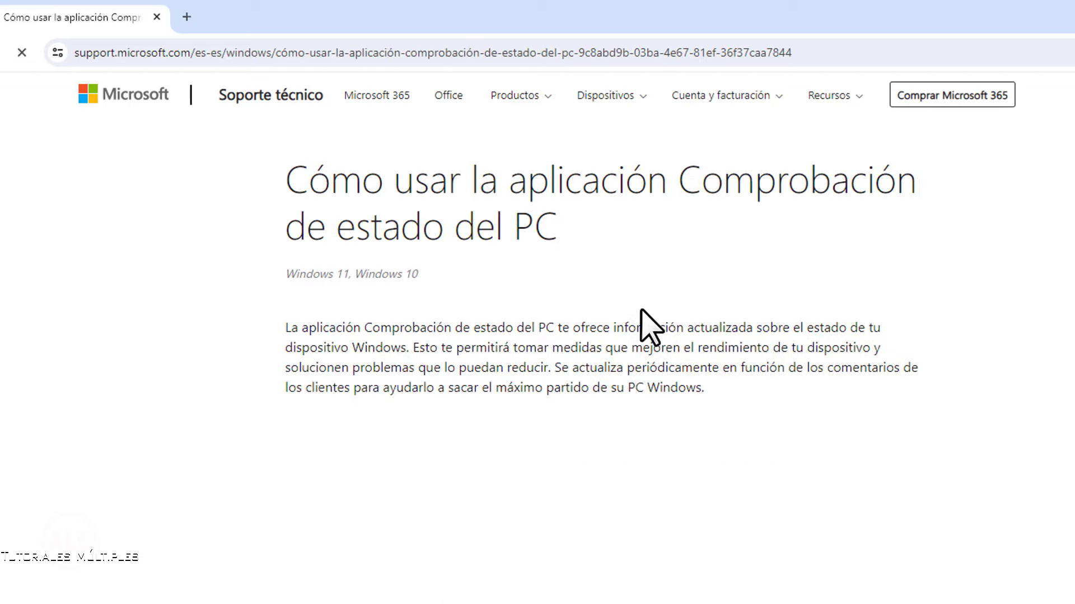
scroll(676, 379, "down", 8)
scroll(644, 376, "down", 3)
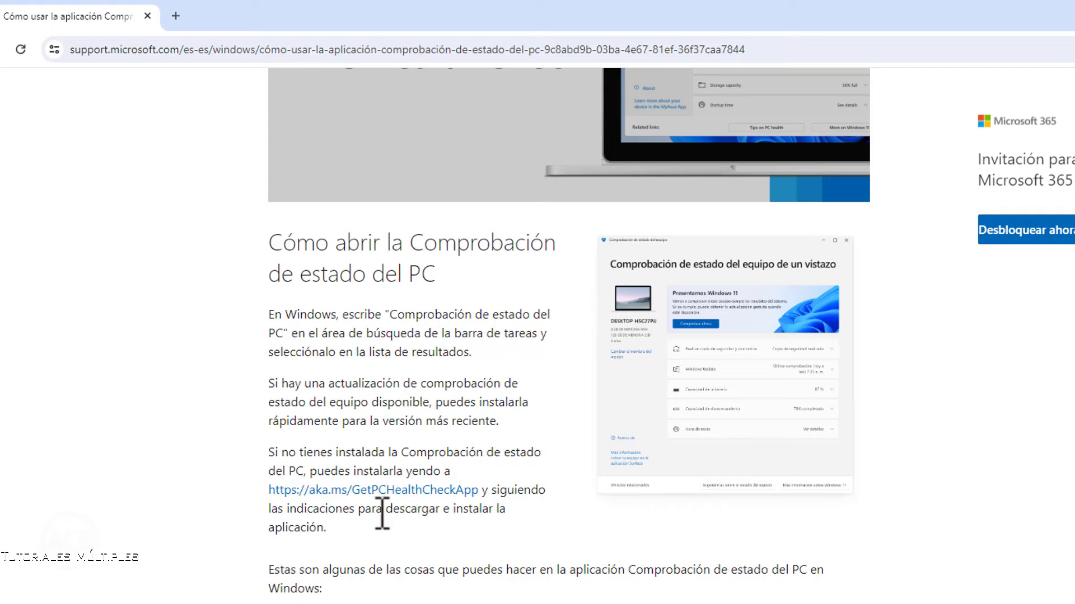
left_click(383, 491)
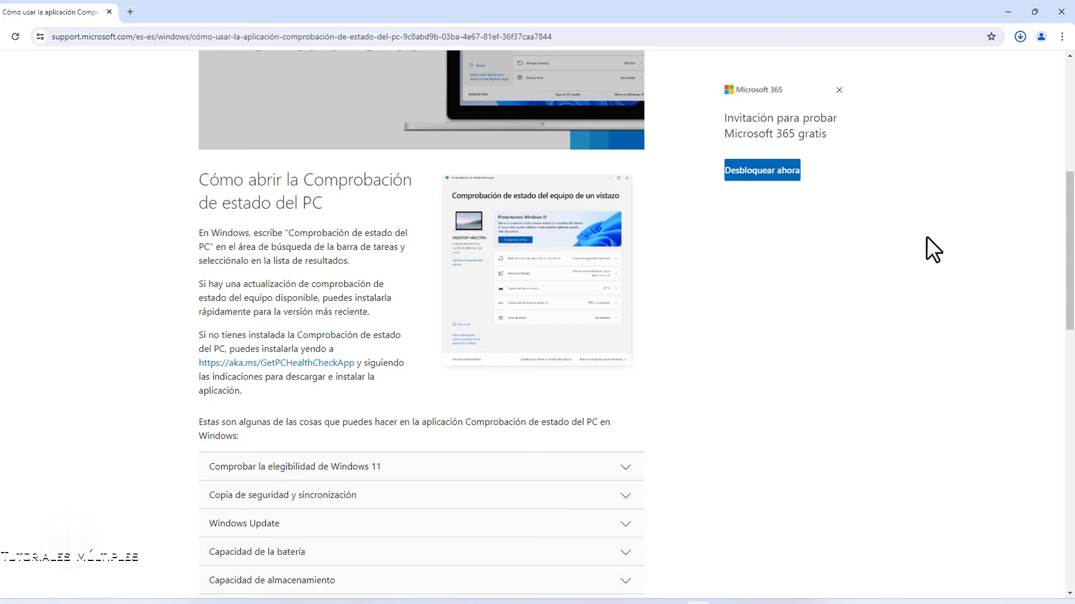
Step: Show the newly downloaded WindowsPCHealthCheckSetup (2).msi in its folder and launch the installer
left_click(1020, 37)
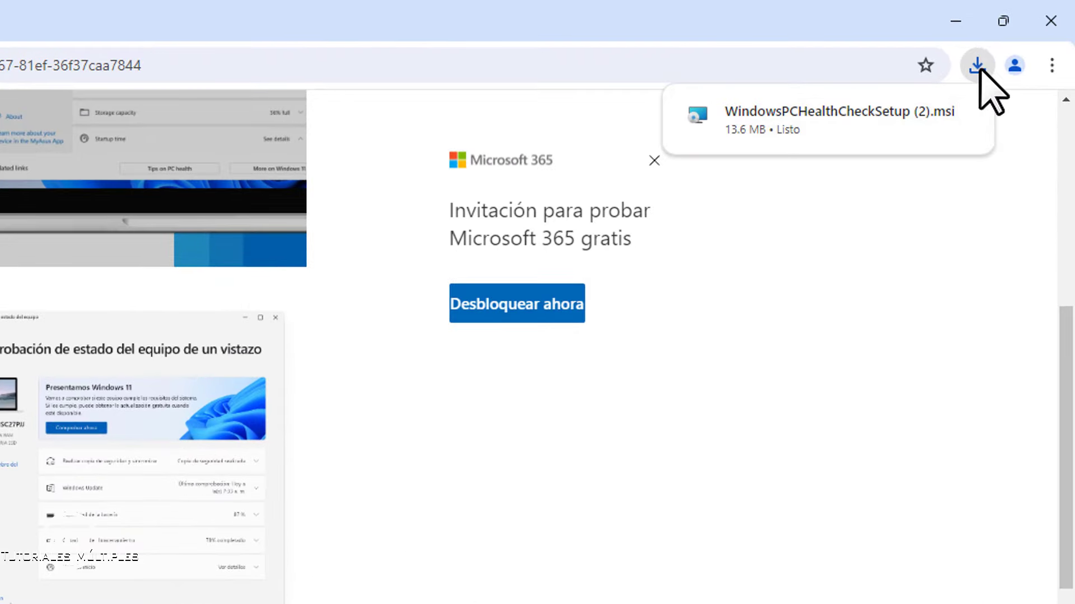
left_click(977, 66)
left_click(977, 66)
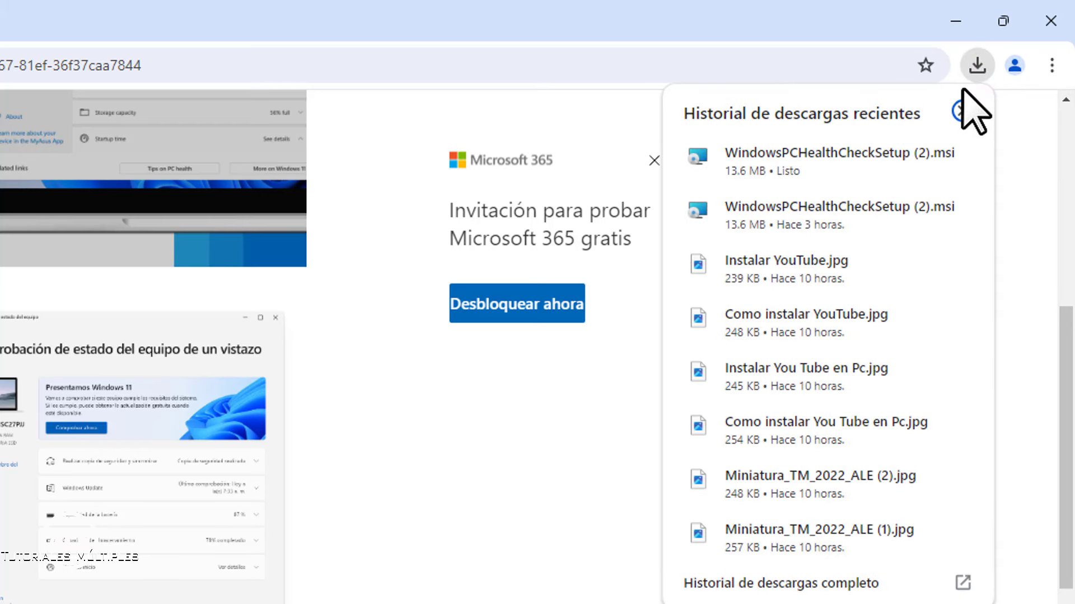
mouse_move(880, 168)
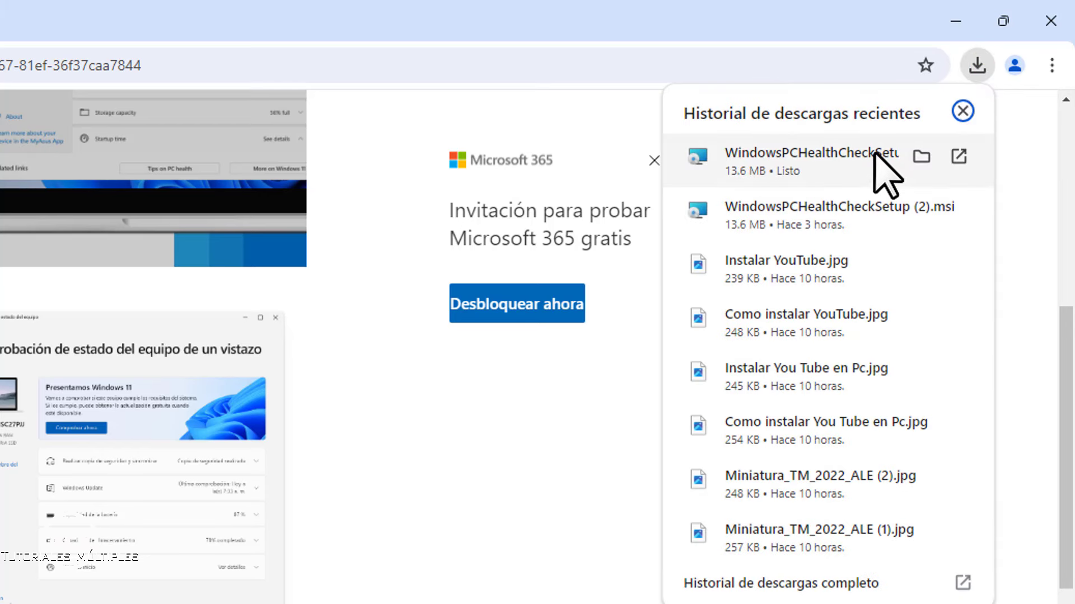
left_click(922, 158)
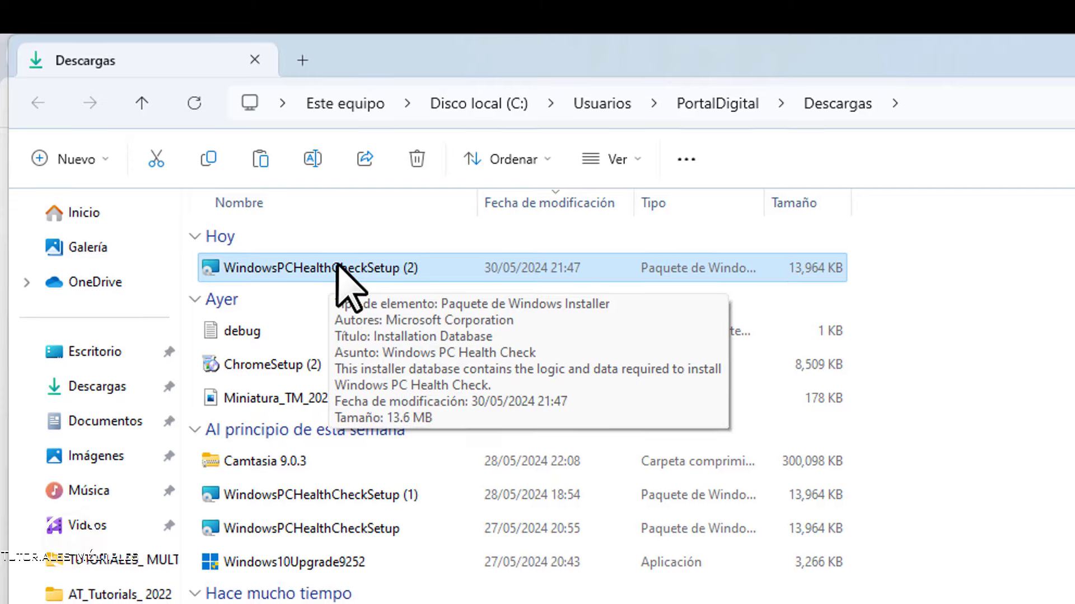
double_click(335, 270)
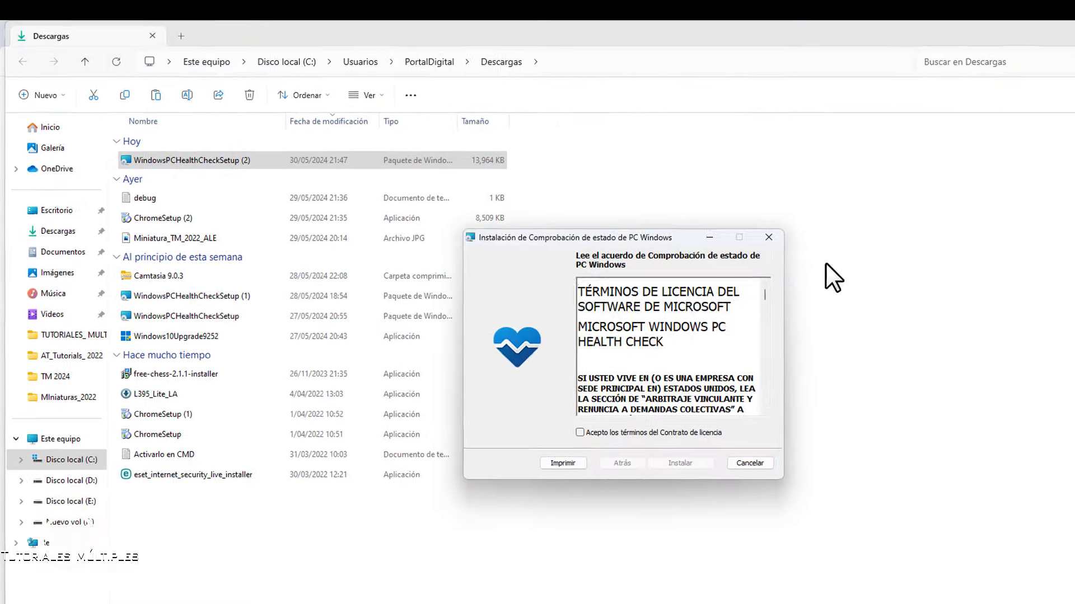
Step: Minimize the windows behind the installer, then accept the license terms and install Comprobación de estado de PC Windows
left_click(1007, 28)
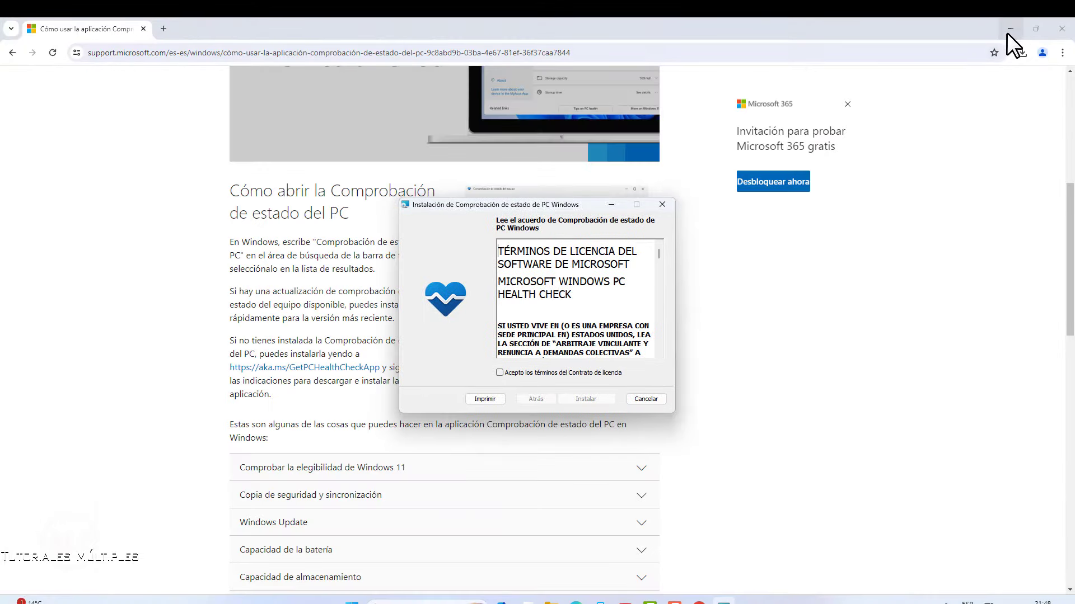
left_click(1007, 30)
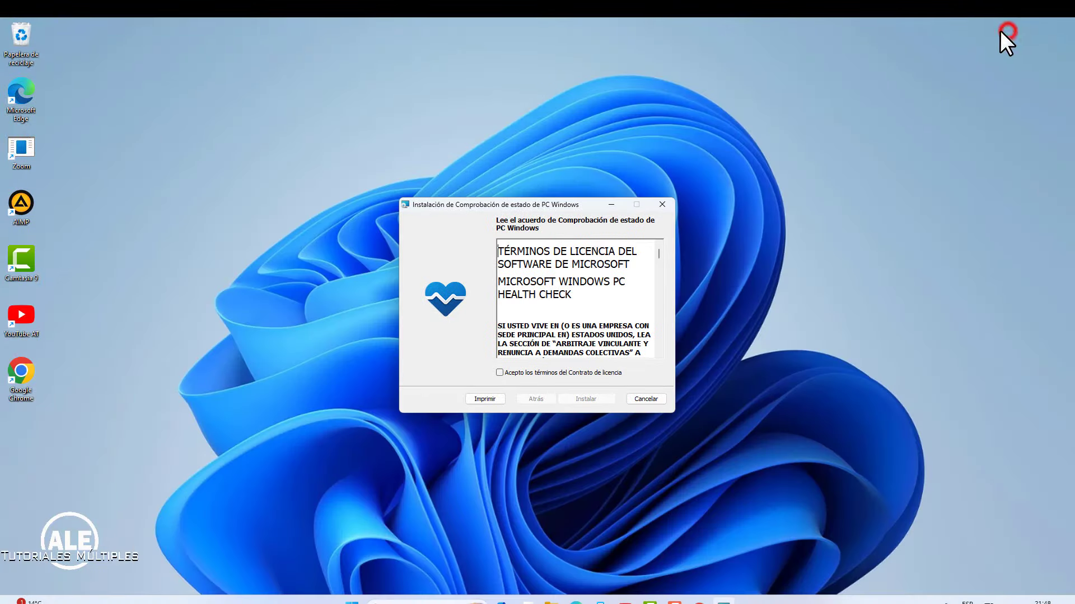
left_click_drag(579, 207, 526, 109)
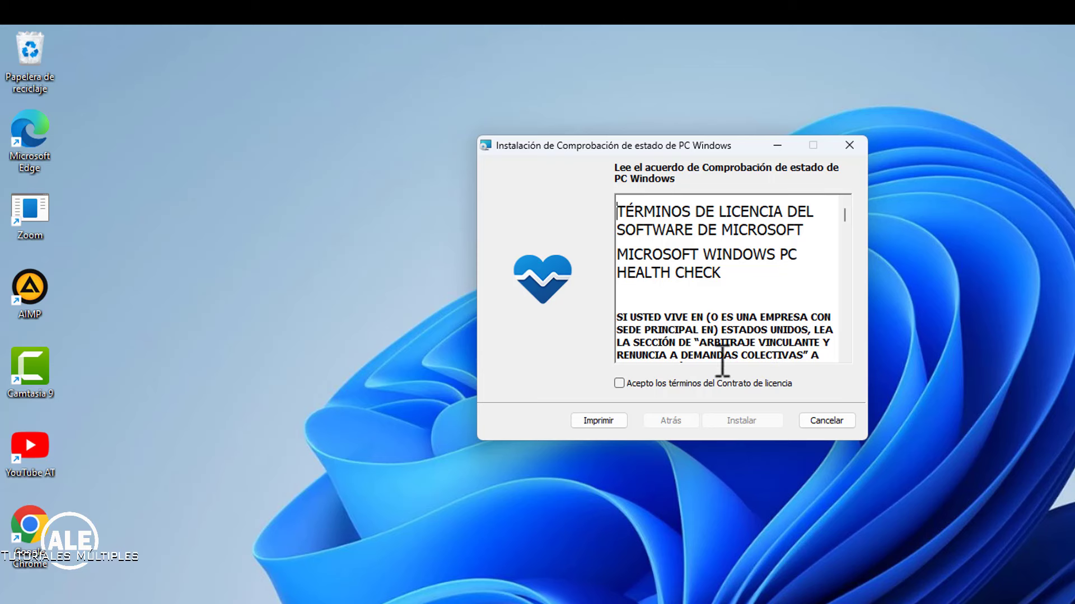
left_click(619, 384)
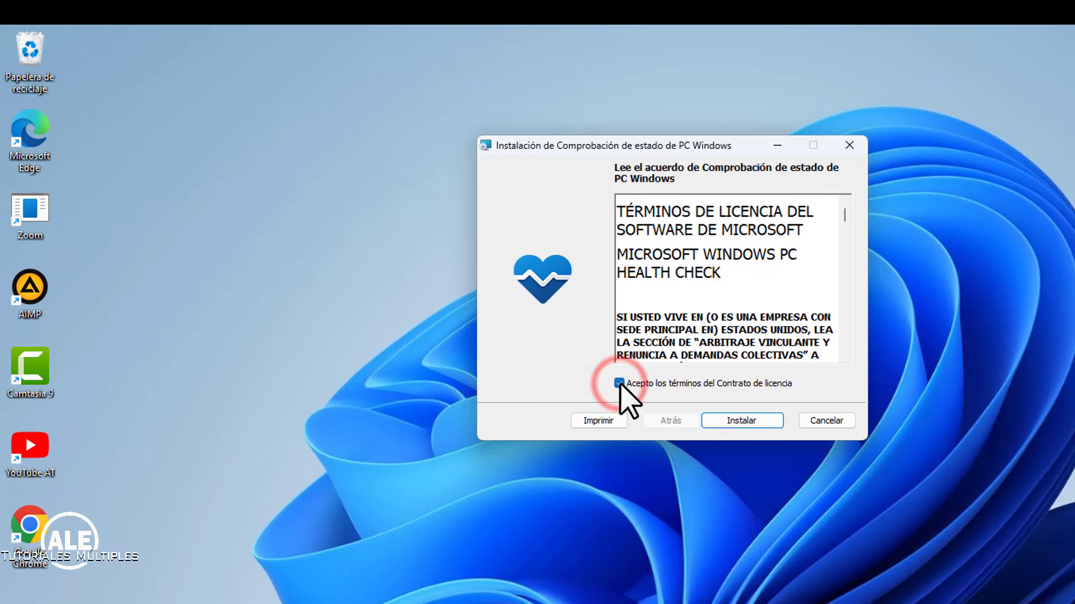
left_click(742, 421)
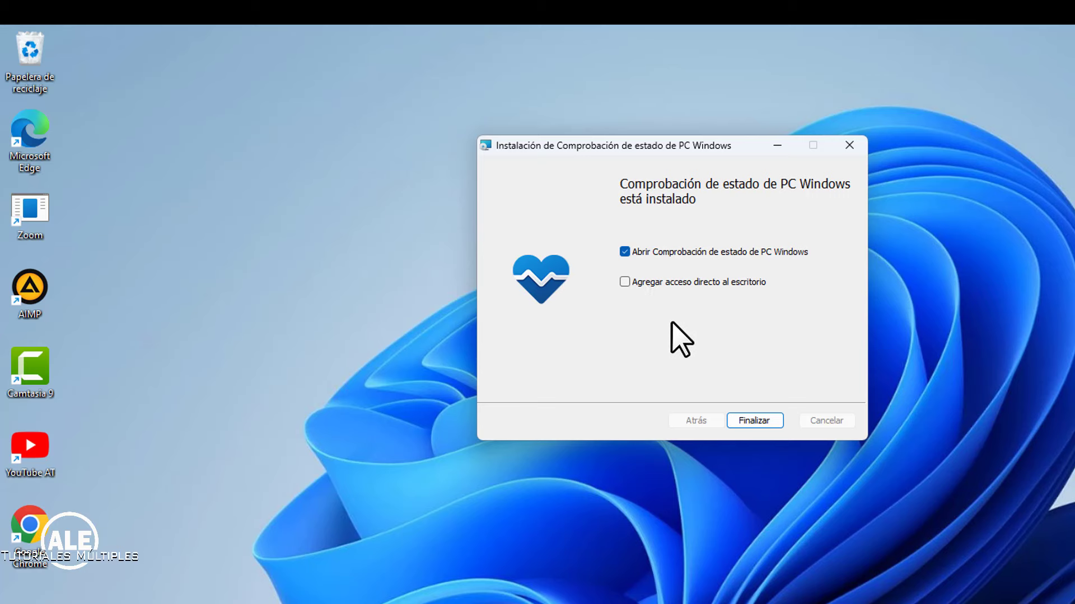
Step: Finish the setup with a desktop shortcut added and the app set to open, and move the shortcut beside the other desktop icons
left_click(624, 282)
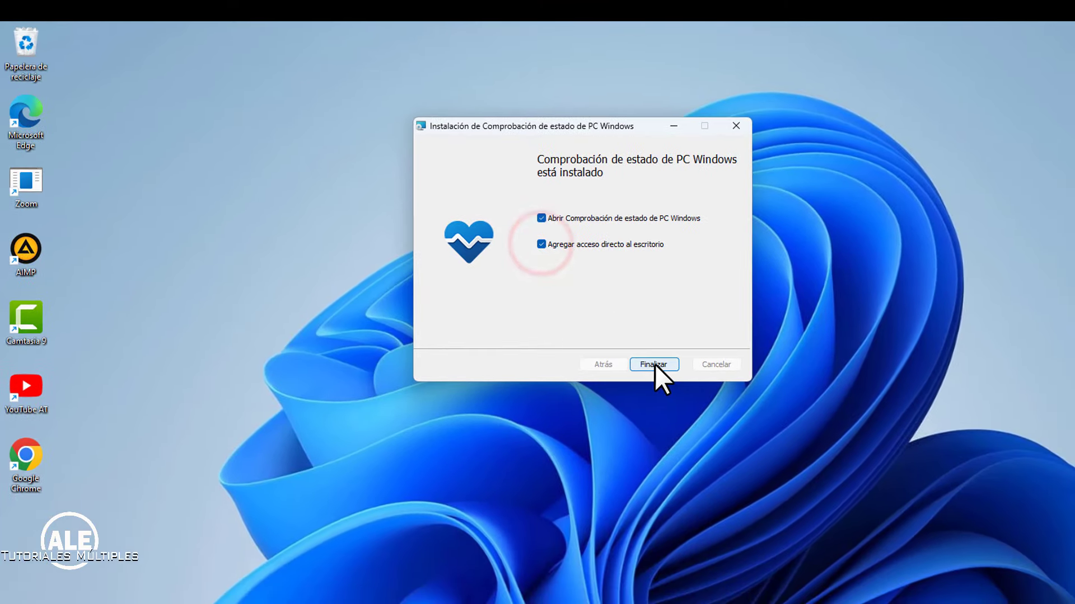
left_click(654, 364)
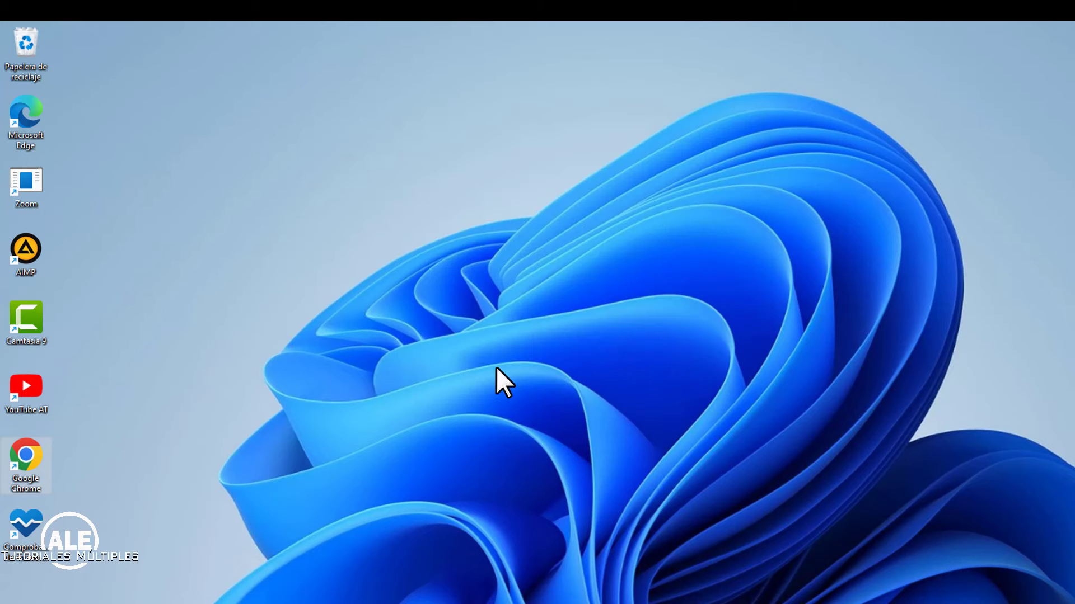
mouse_move(23, 535)
left_mouse_down()
mouse_move(52, 562)
mouse_move(133, 251)
mouse_move(121, 147)
left_mouse_up()
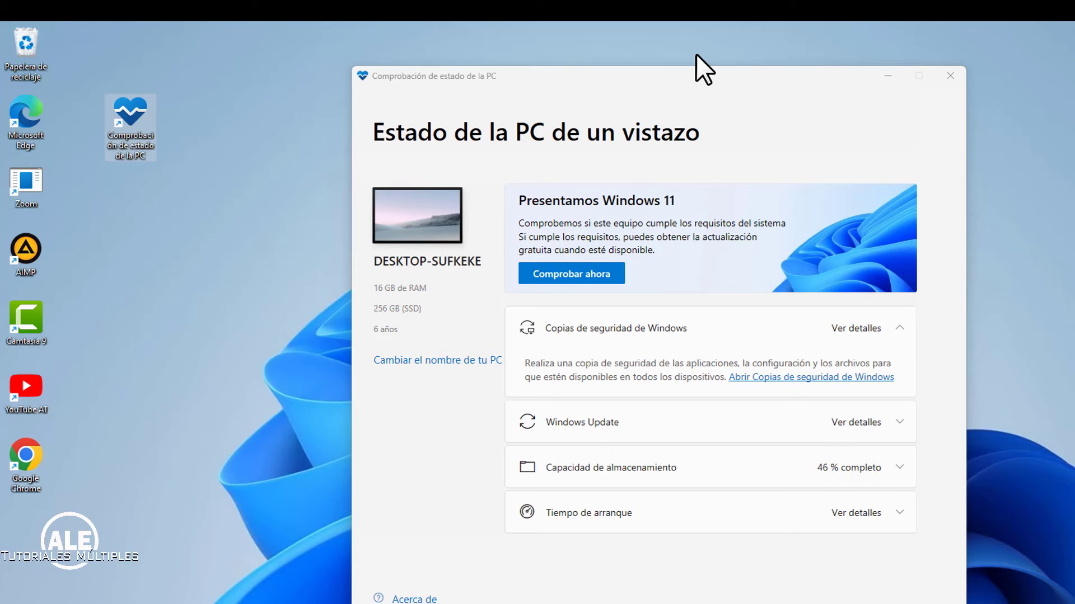
Step: Close the Comprobación de estado de la PC window and reopen the app from its desktop shortcut
left_click_drag(680, 89, 696, 82)
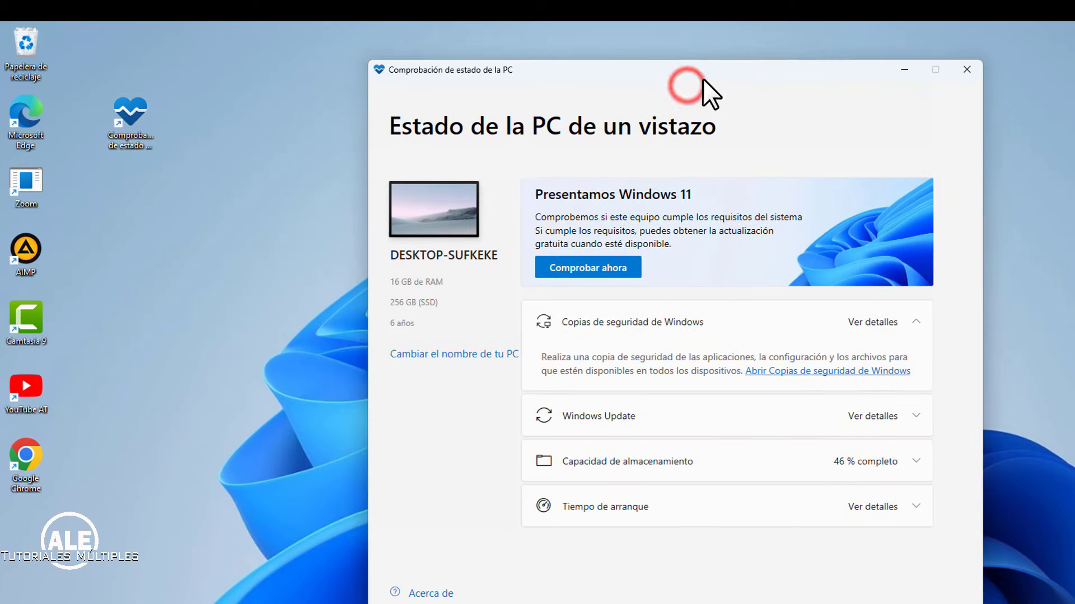
left_click(965, 70)
double_click(136, 112)
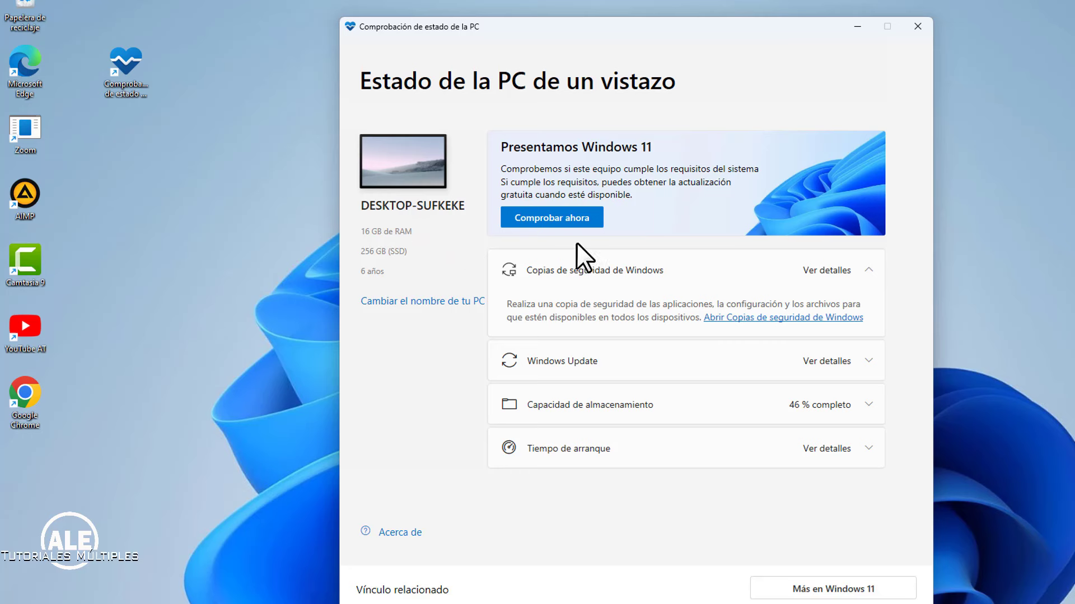
Step: Run the Windows 11 compatibility check and review the full list of requirement results
left_click(555, 220)
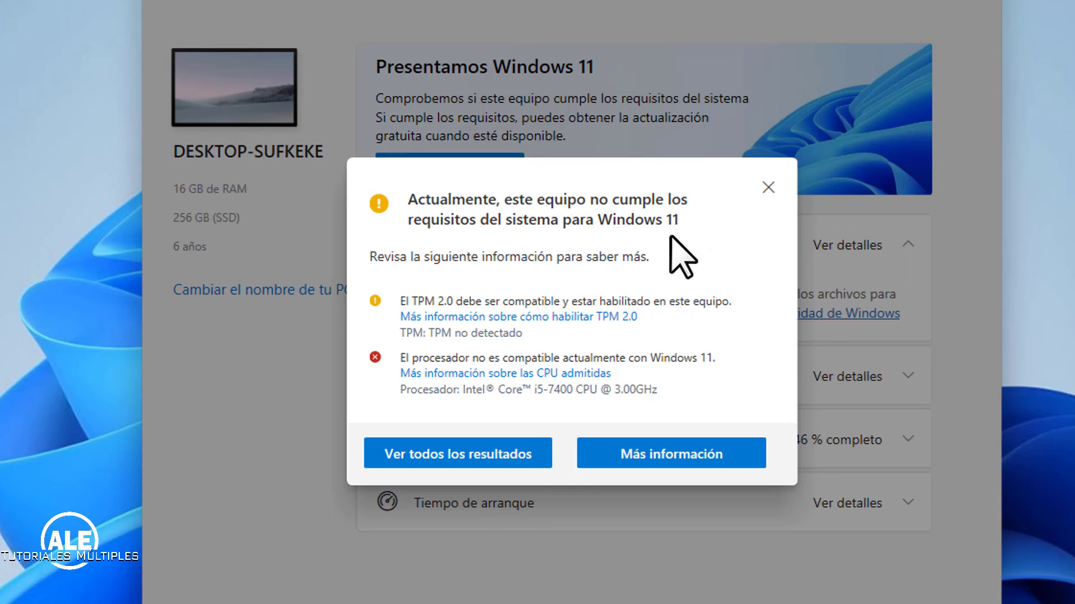
left_click(443, 457)
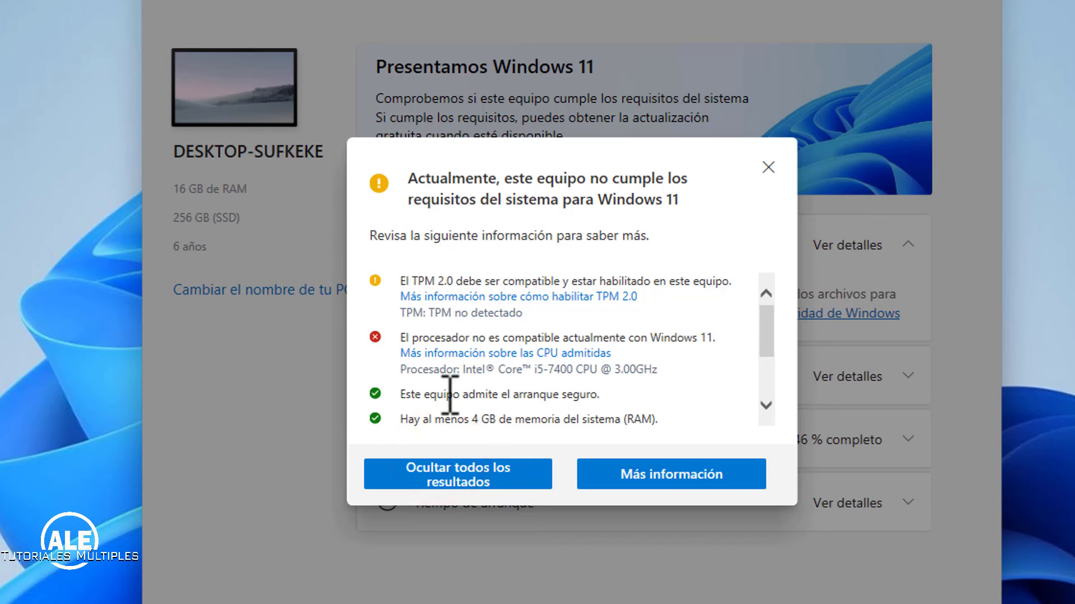
scroll(448, 393, "down", 5)
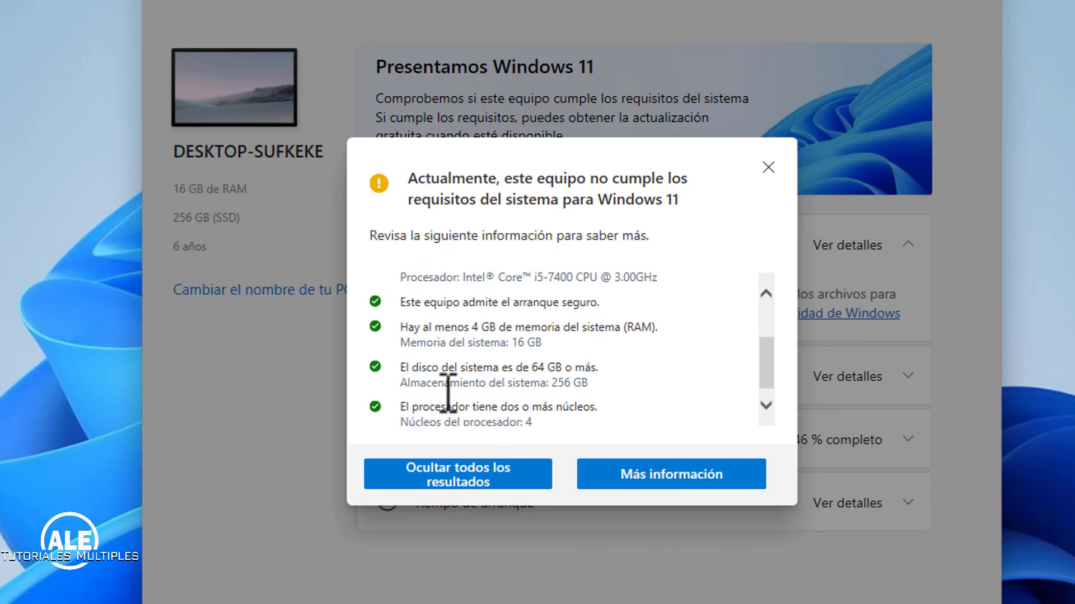
scroll(447, 393, "up", 2)
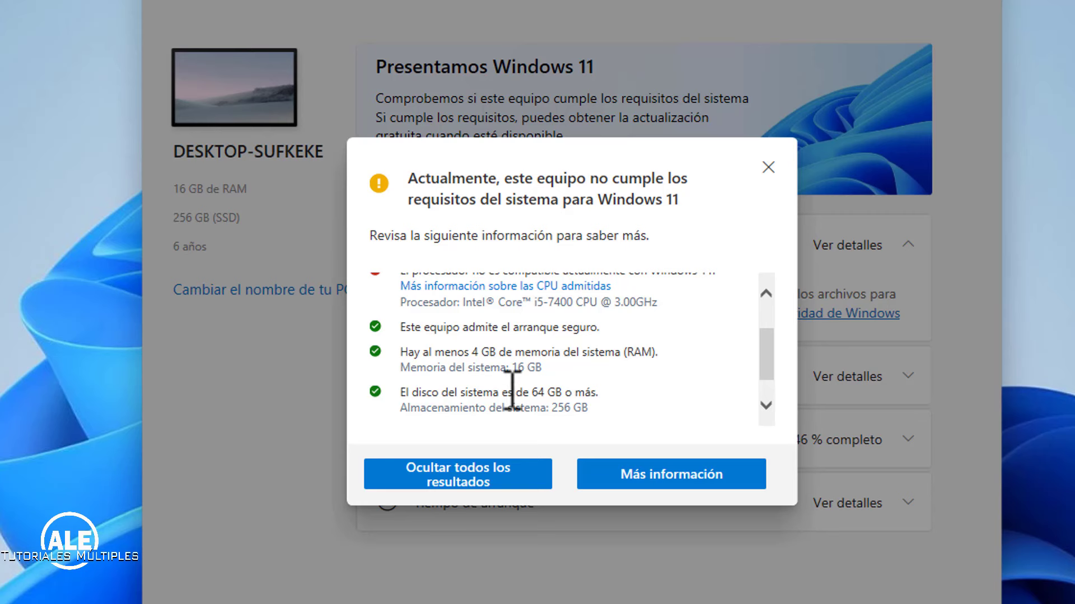
scroll(513, 392, "up", 3)
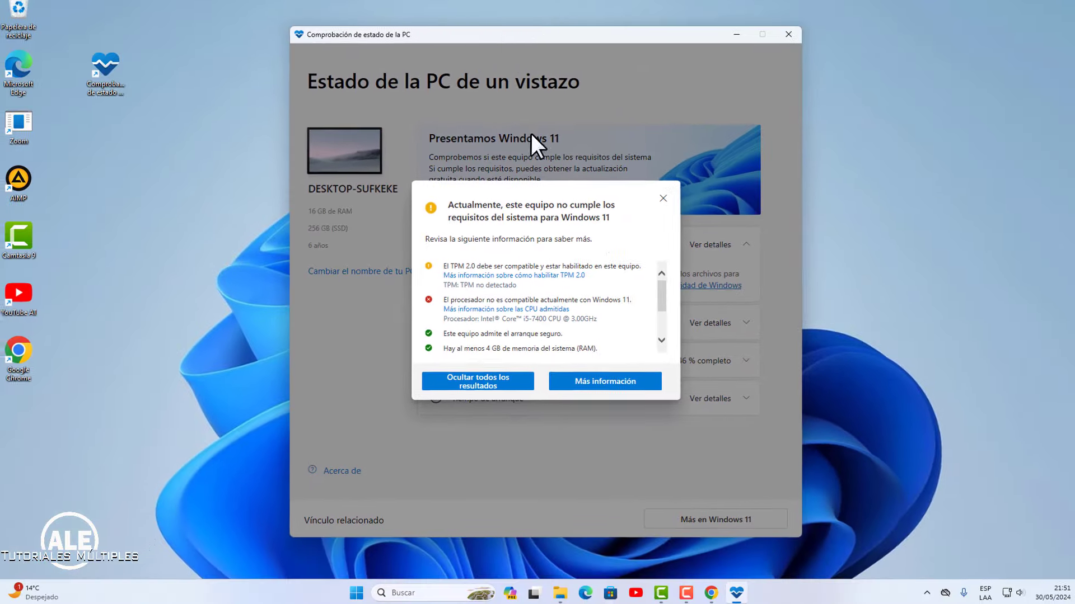
Step: Dismiss the compatibility results and close the Comprobación de estado de la PC app
mouse_move(481, 34)
left_mouse_down()
mouse_move(679, 40)
mouse_move(918, 88)
mouse_move(435, 42)
mouse_move(476, 43)
mouse_move(411, 42)
mouse_move(414, 57)
left_mouse_up()
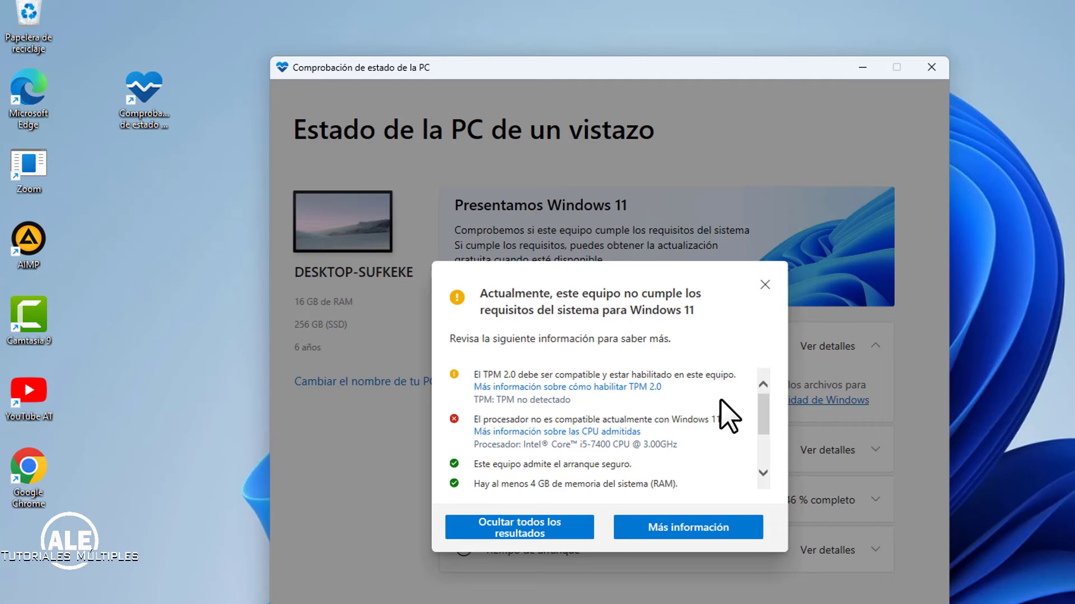
left_click(764, 284)
left_click(932, 65)
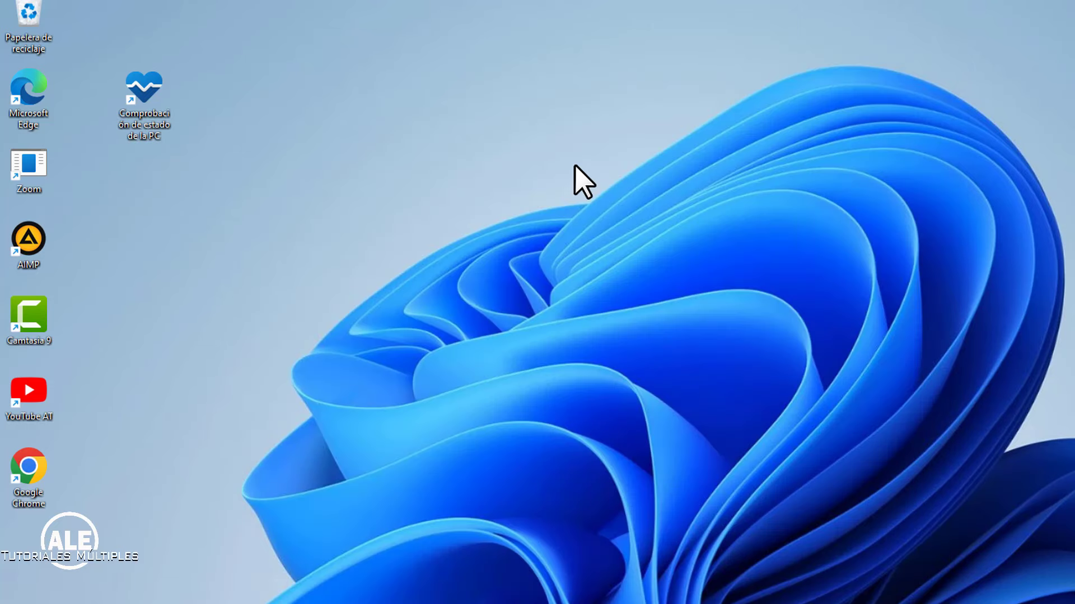